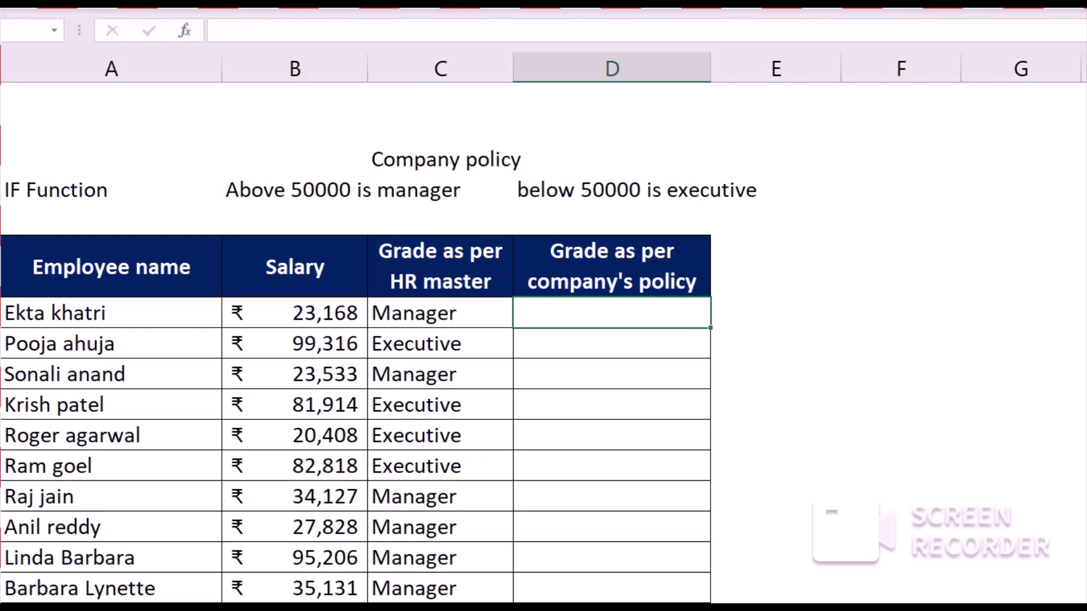
Enter =IF(B27>50000,"Manager","Executive") in D27, which shows Executive for the first employee
left_click(441, 314)
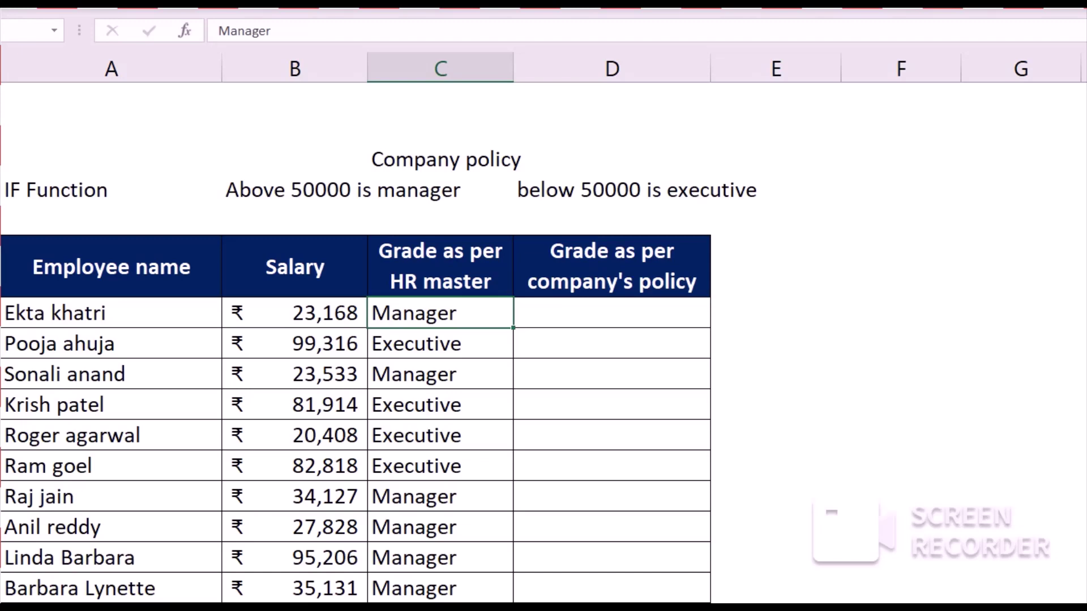
left_click(612, 313)
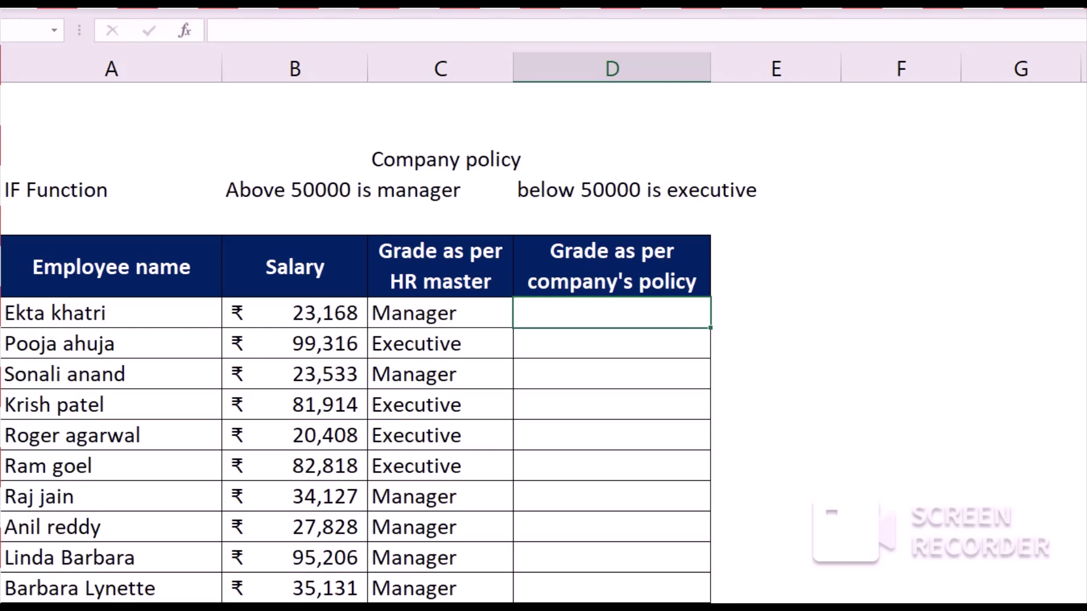
type("=if")
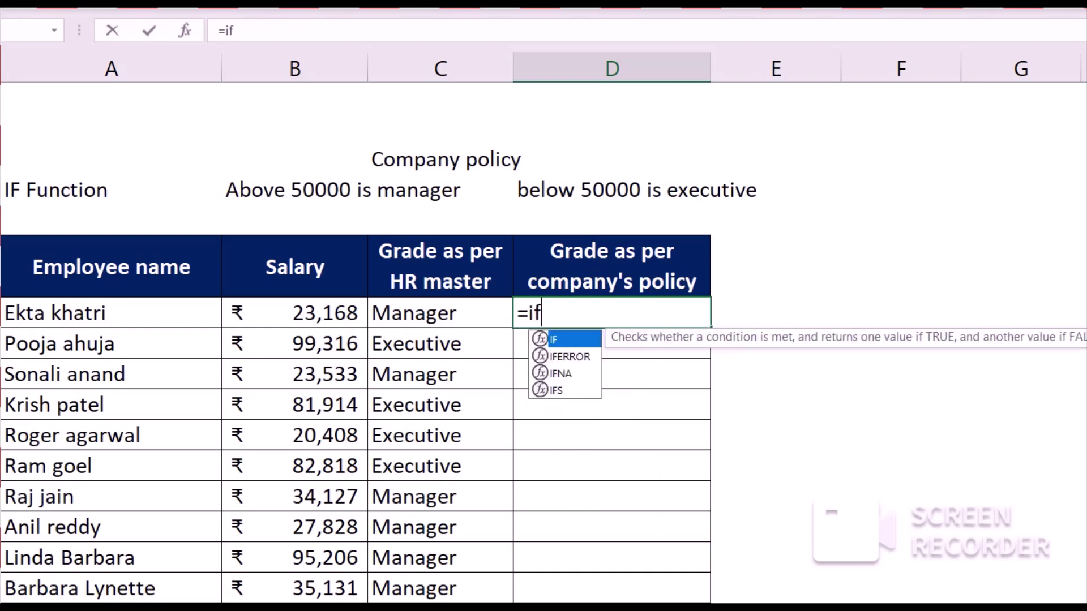
key("Tab")
key("Left")
key("Left")
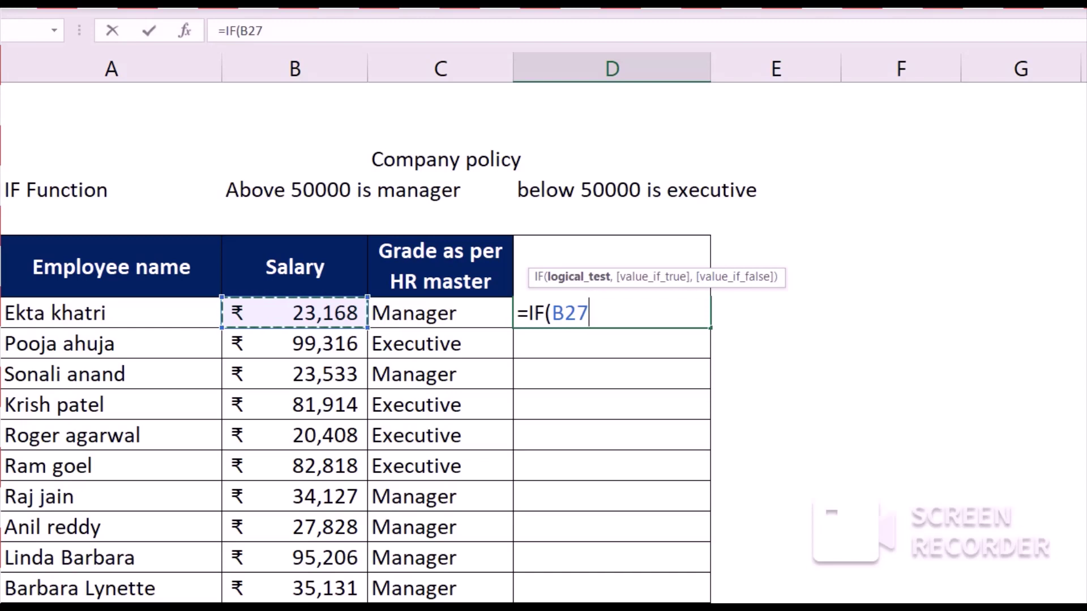
type(">")
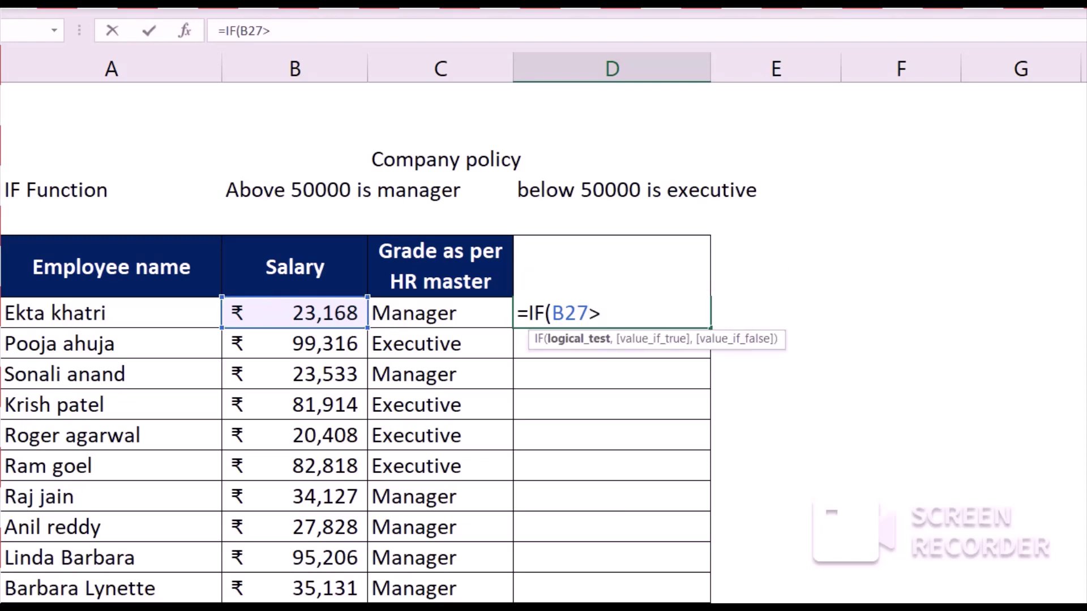
type("50000")
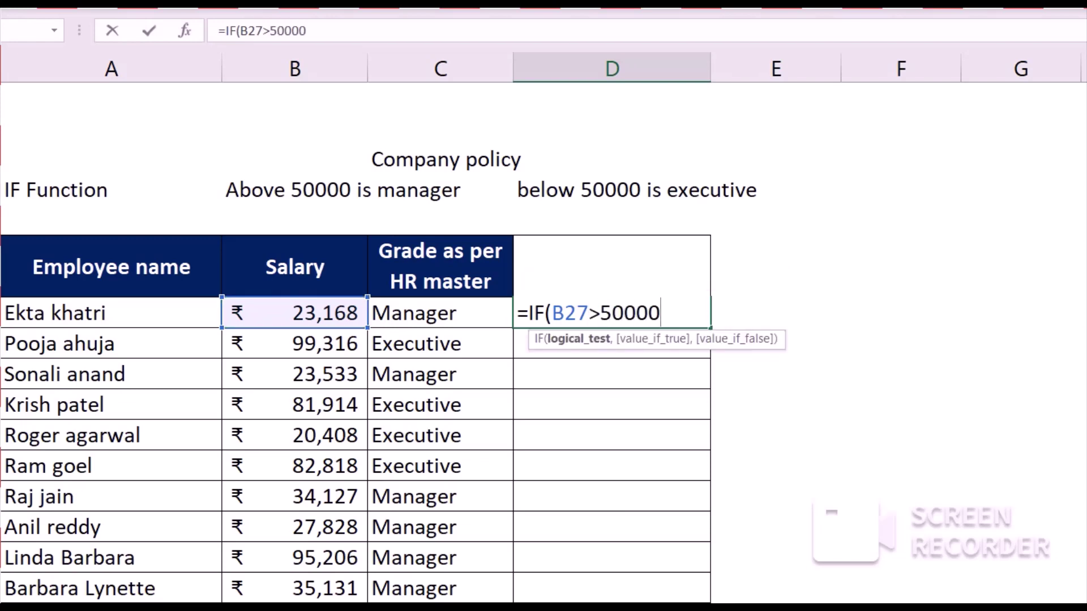
type(",\"Manager")
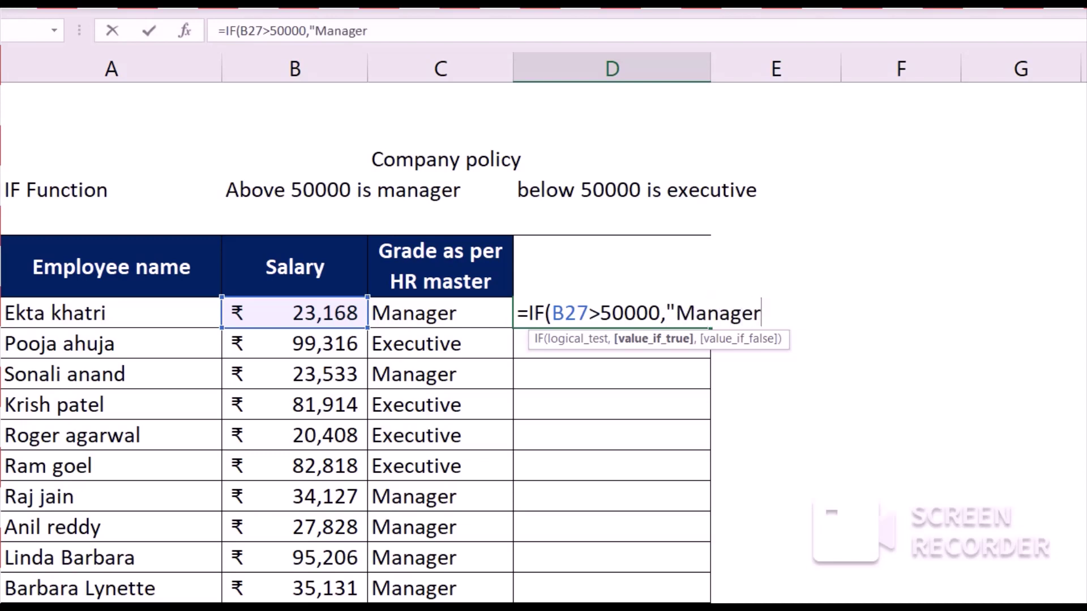
type("\",")
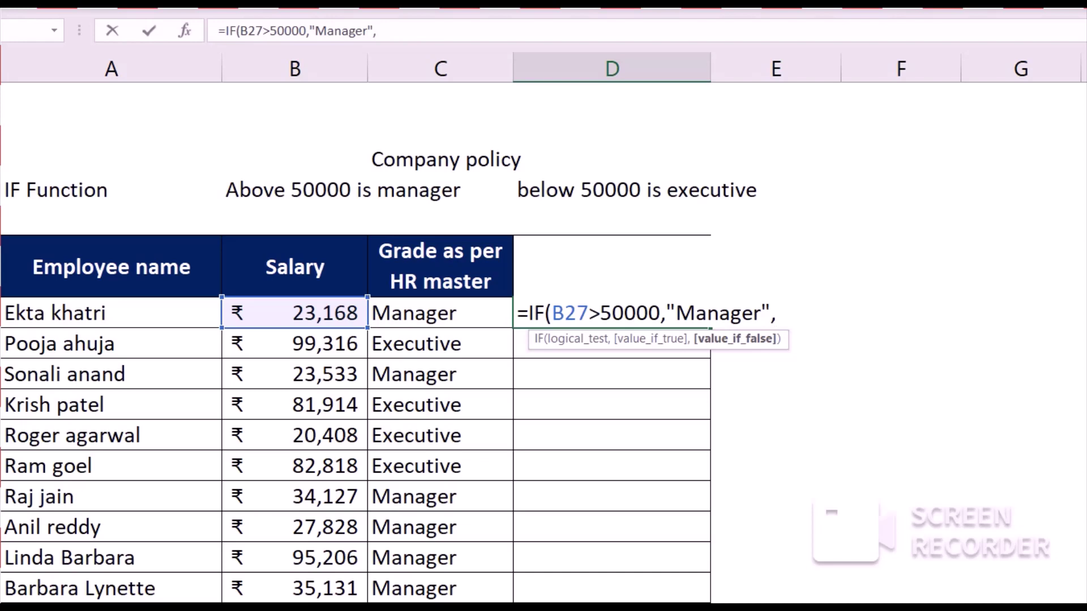
type("\"Executive")
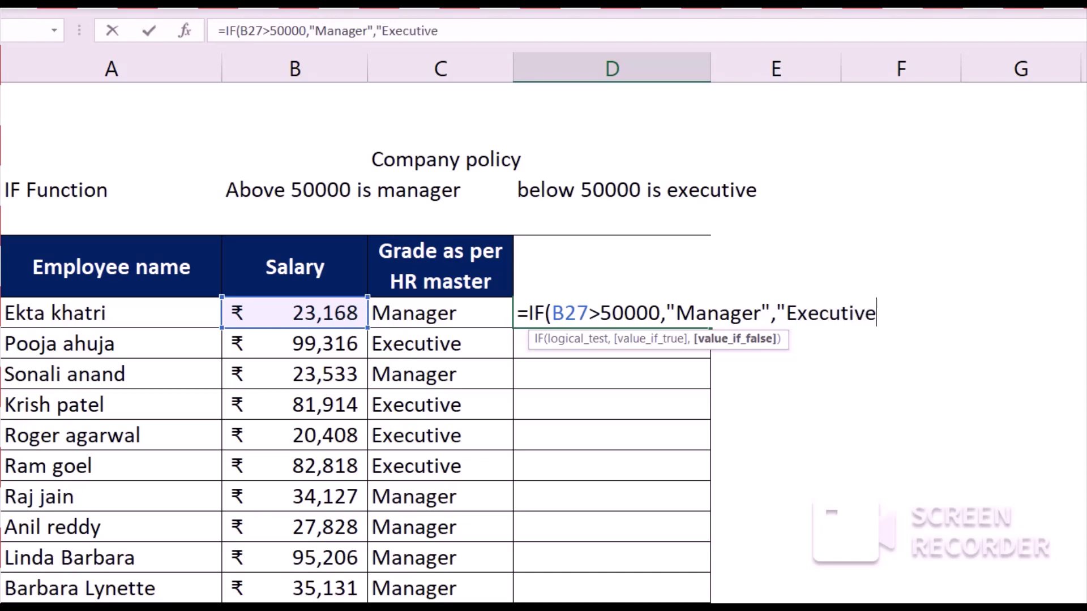
type("\"")
type(")")
key("Return")
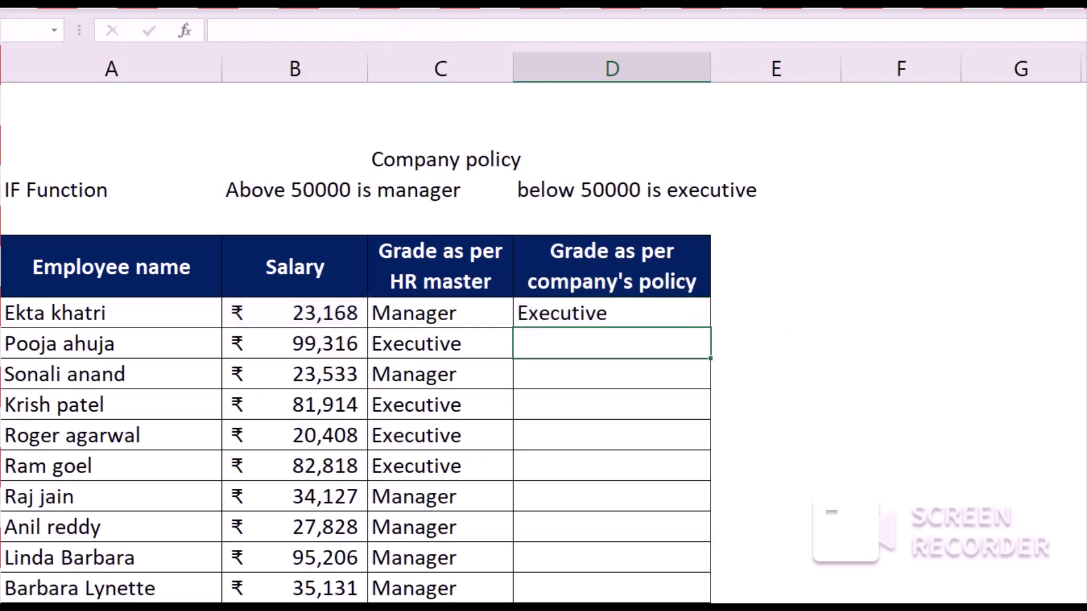
Copy the D27 grade formula and paste it into D27:D36 for all ten employees
key("Up")
key("ctrl+c")
key("Left")
key("Right")
scroll(362, 340, "down", 1)
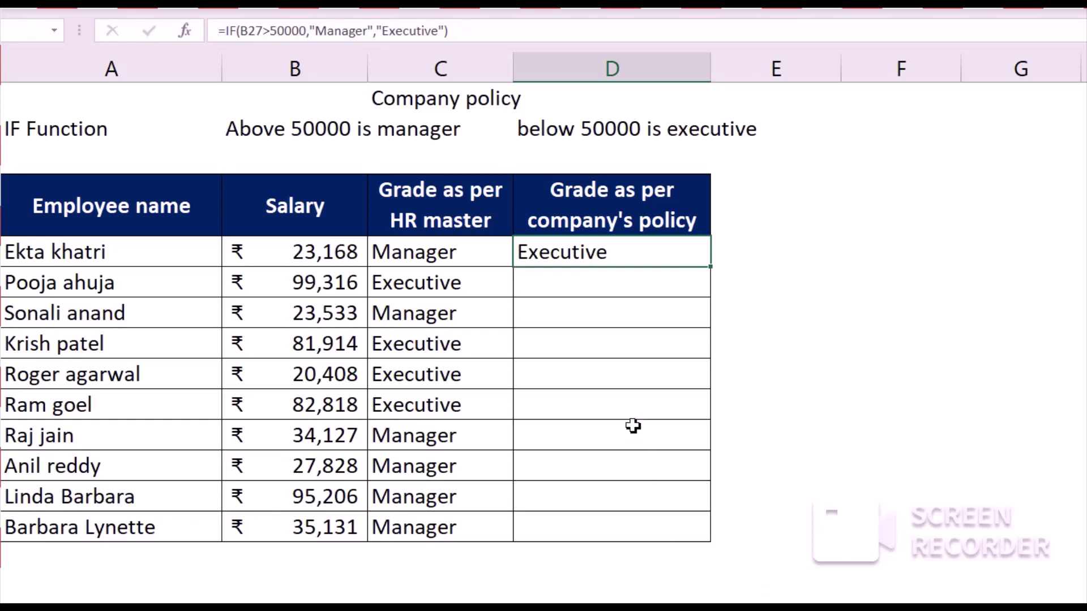
key("ctrl+c")
key("Left")
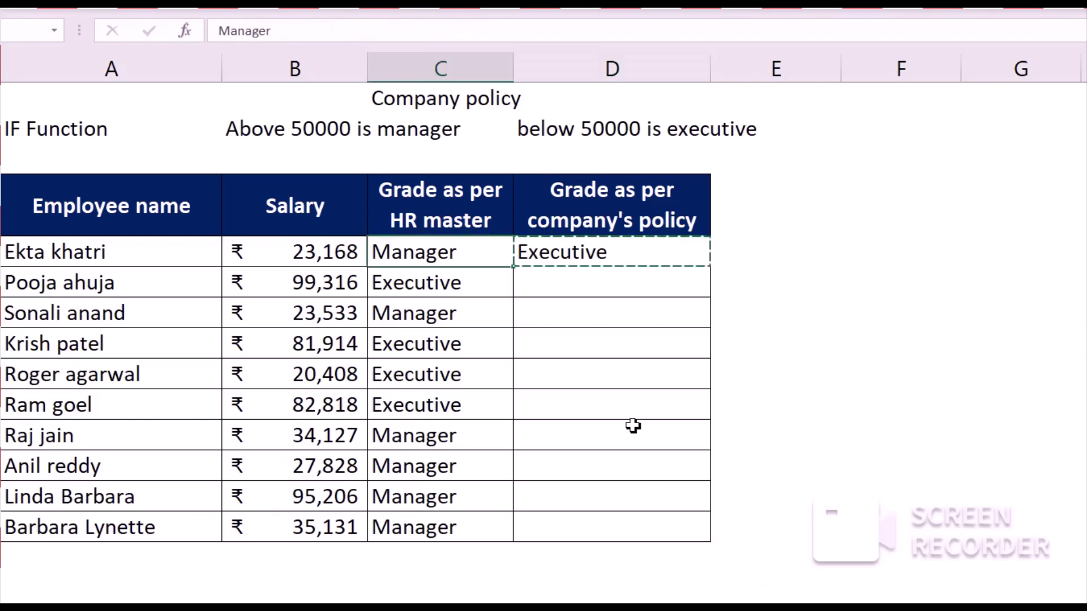
key("ctrl+Down")
key("Right")
key("shift+Up")
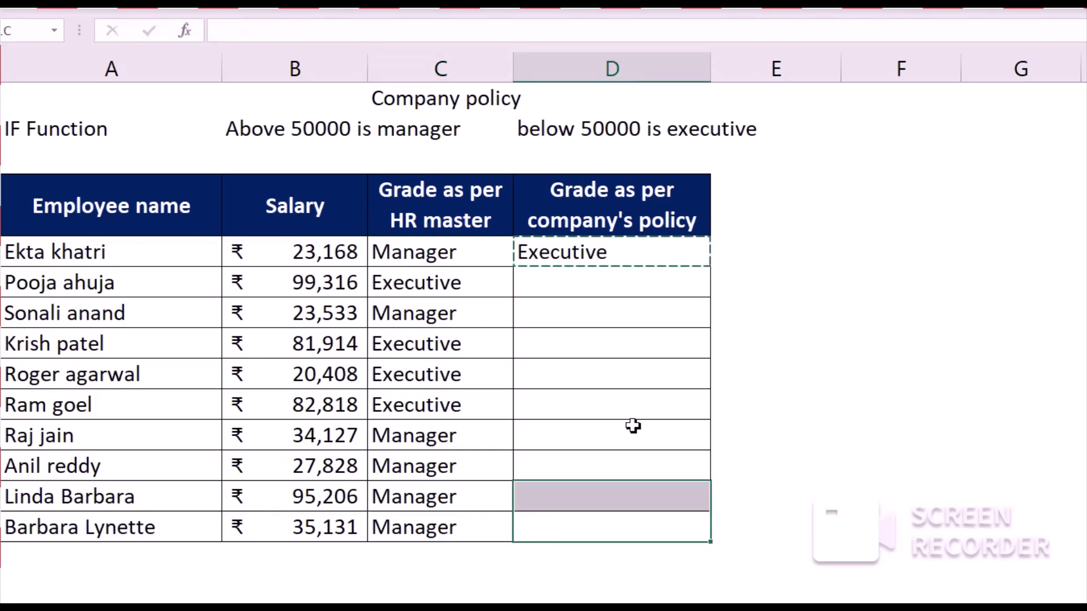
key("ctrl+shift+Up")
key("ctrl+v")
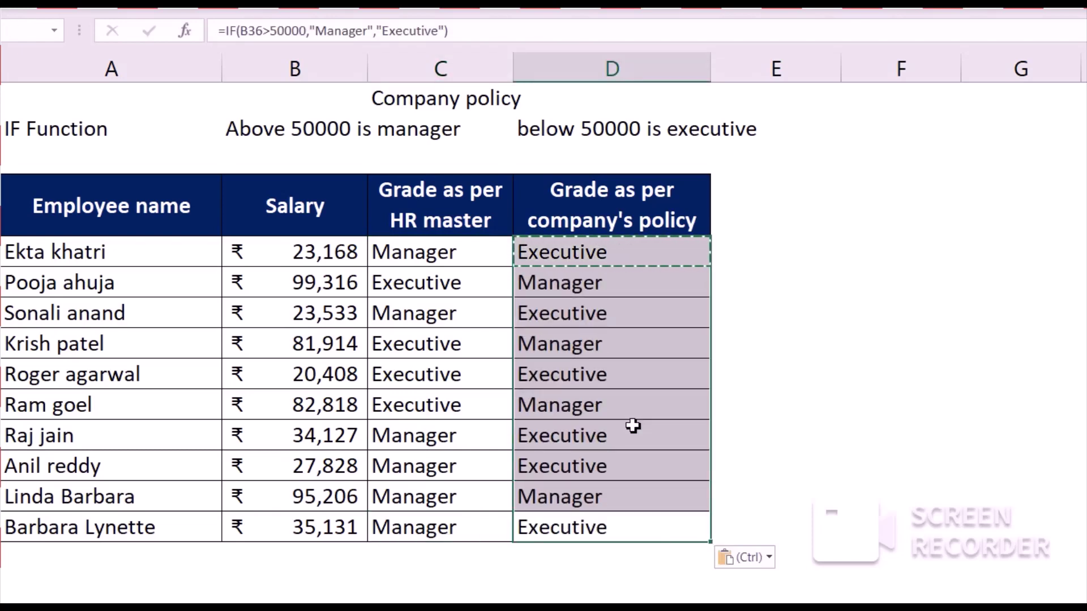
Check that the pasted grade formulas reference each row's salary, then clear the copy border
key("Up")
key("Up")
key("Up")
key("Up")
key("Up")
key("Up")
key("Up")
key("Up")
key("Up")
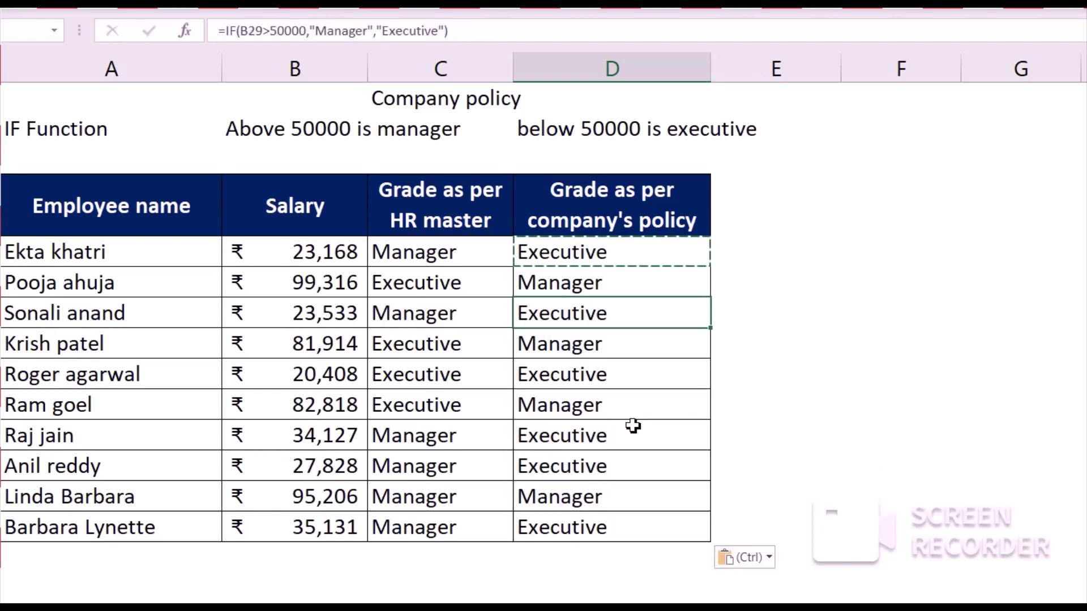
key("Down")
key("Down")
key("Down")
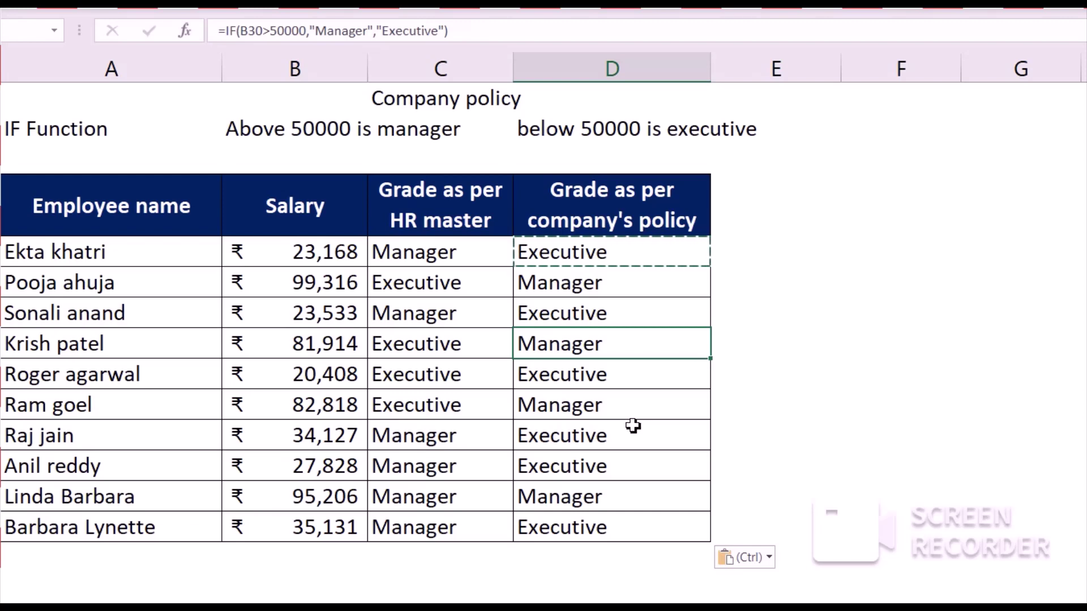
key("Escape")
key("Up")
key("Up")
key("Up")
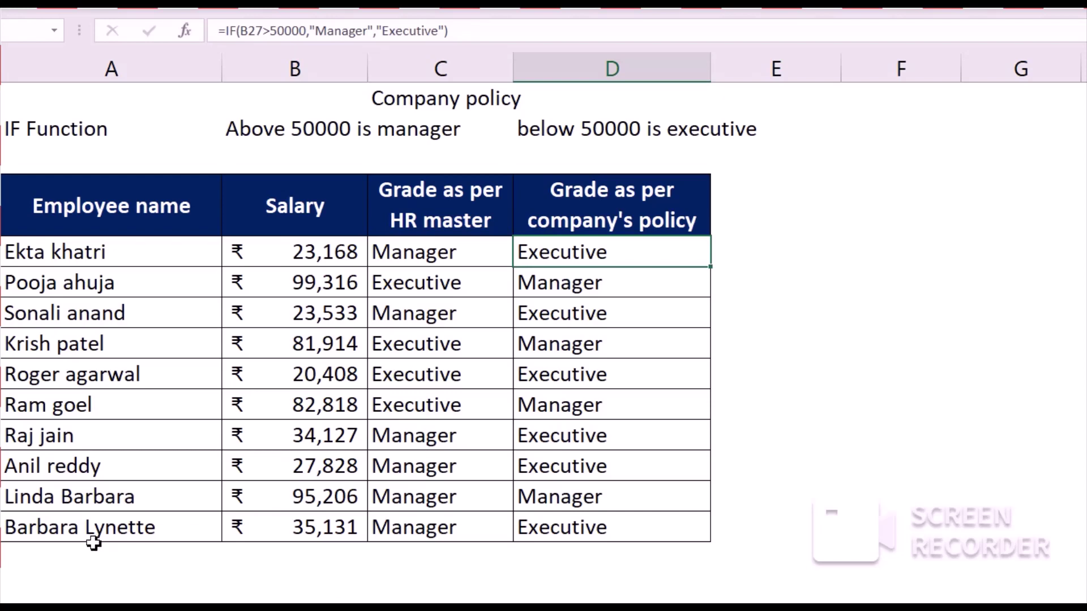
key("Left")
key("Left")
key("Left")
key("Up")
key("Up")
key("Up")
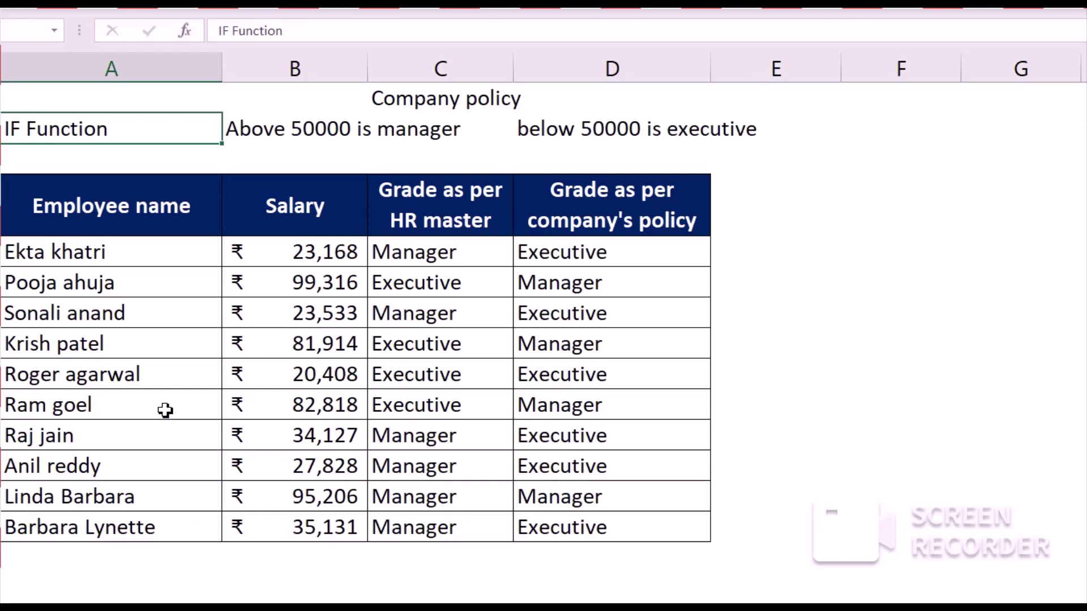
key("ctrl+Up")
key("ctrl+Up")
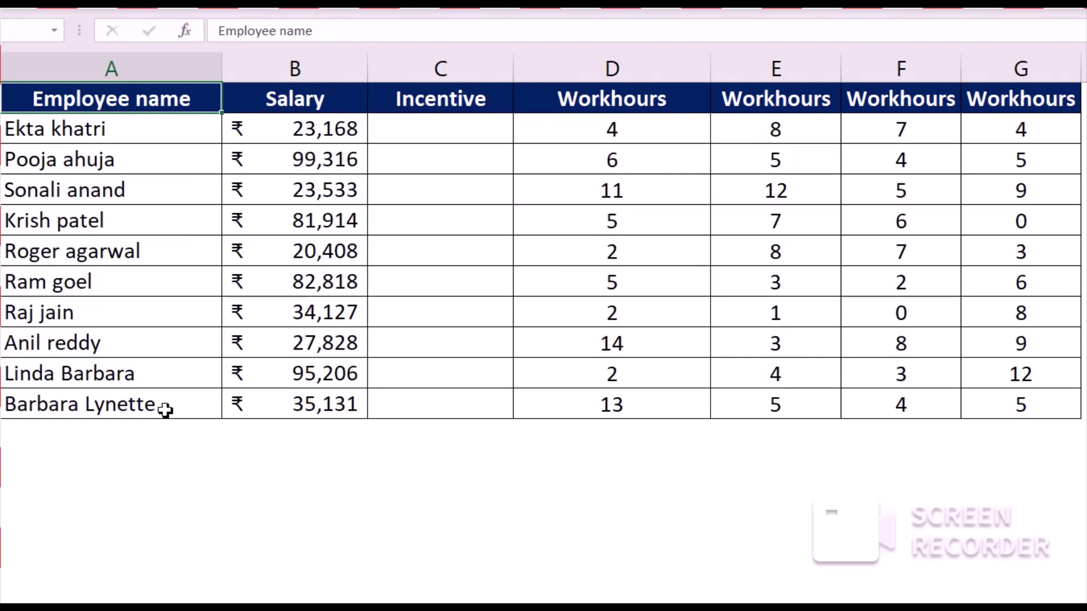
key("Up")
key("Up")
key("Up")
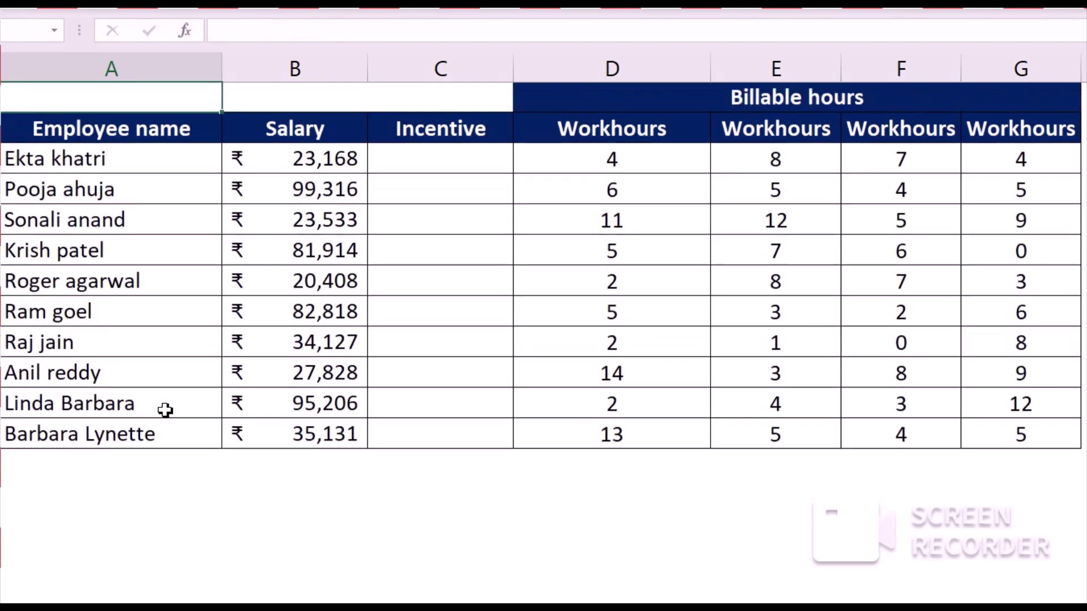
key("Down")
key("Down")
key("Down")
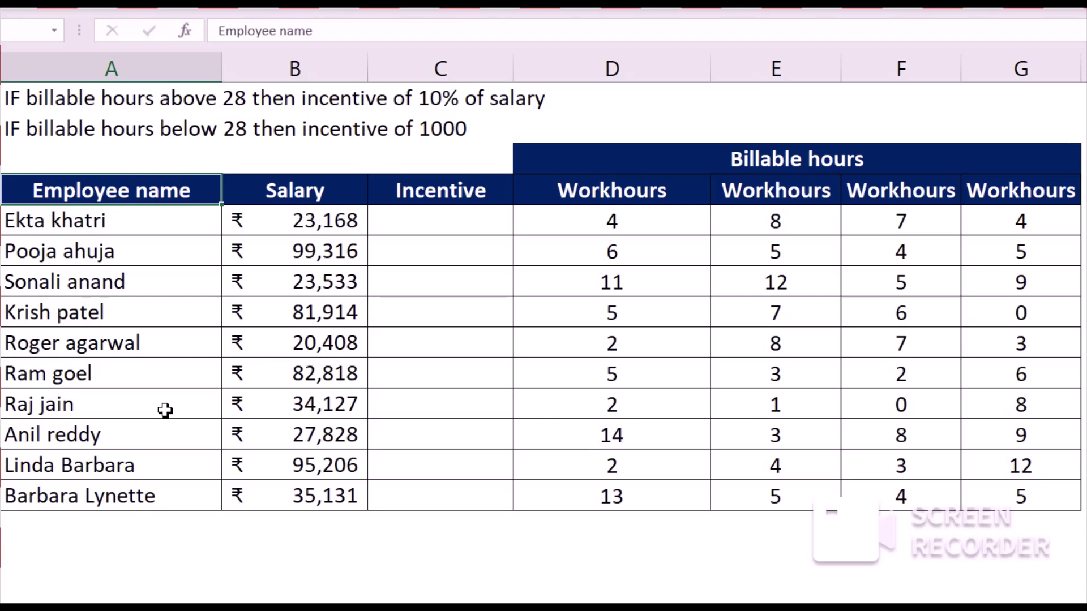
key("Down")
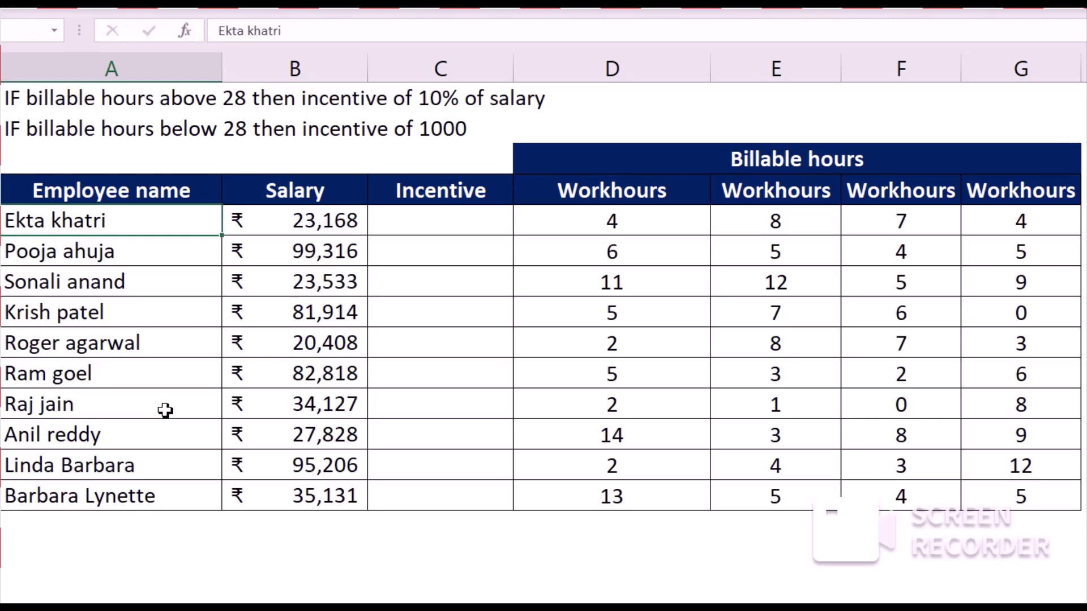
key("Right")
key("Right")
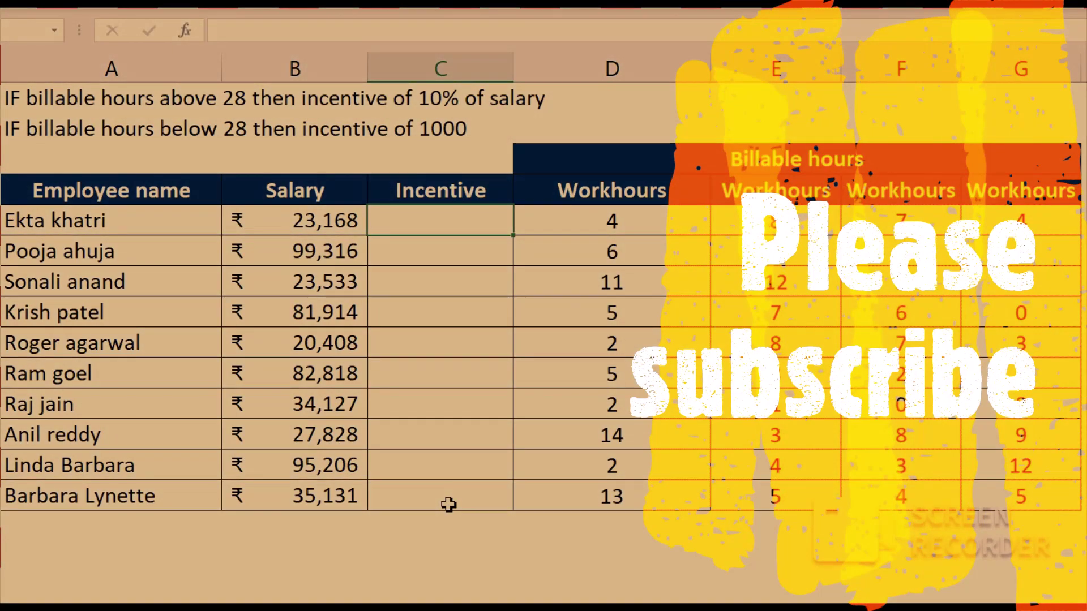
key("Right")
key("shift+Right")
key("shift+Right")
key("shift+Right")
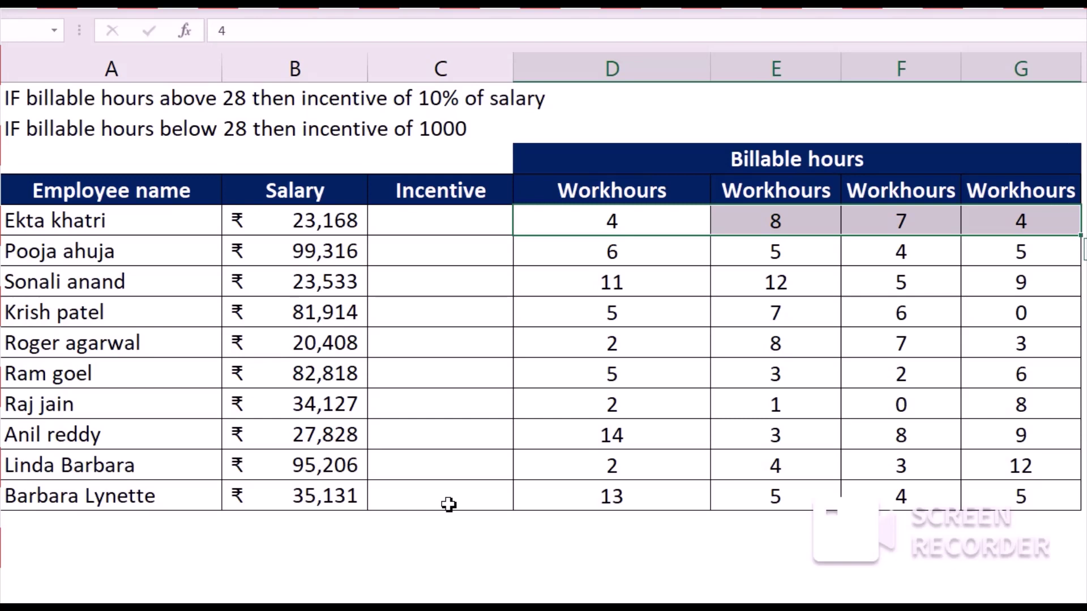
key("Left")
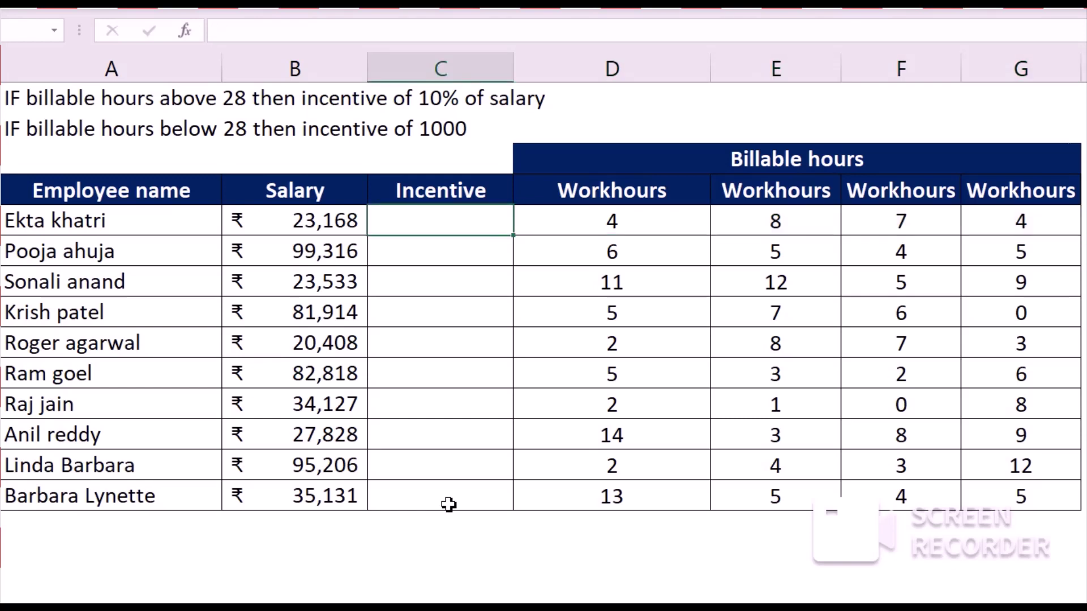
Enter =IF(SUM(D5:G5)>28,B5*10%,"1000") in C5, which shows 1000 for the first employee
type("=if")
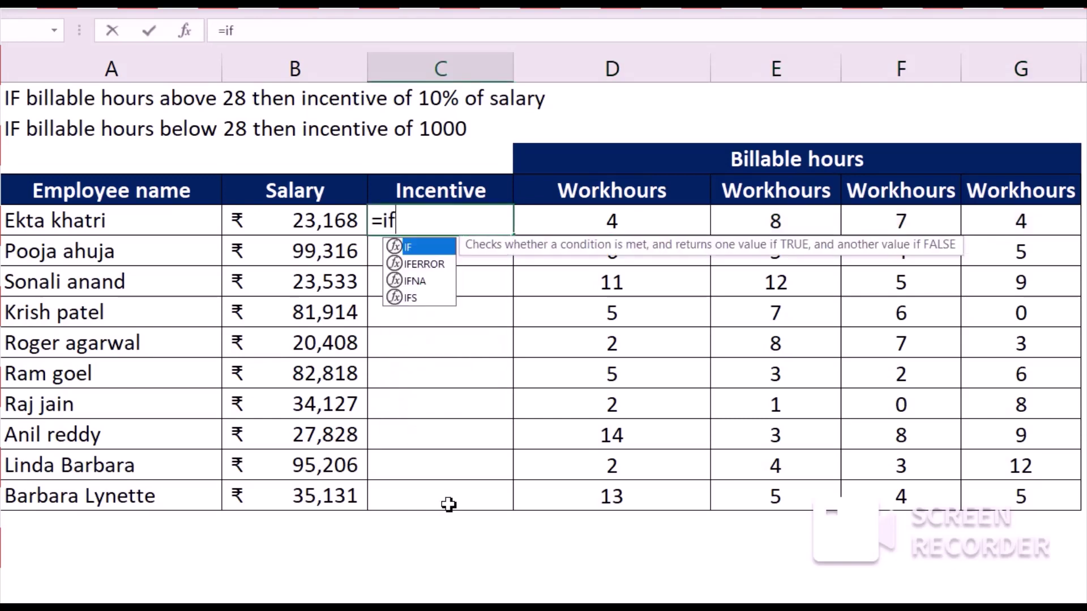
key("Tab")
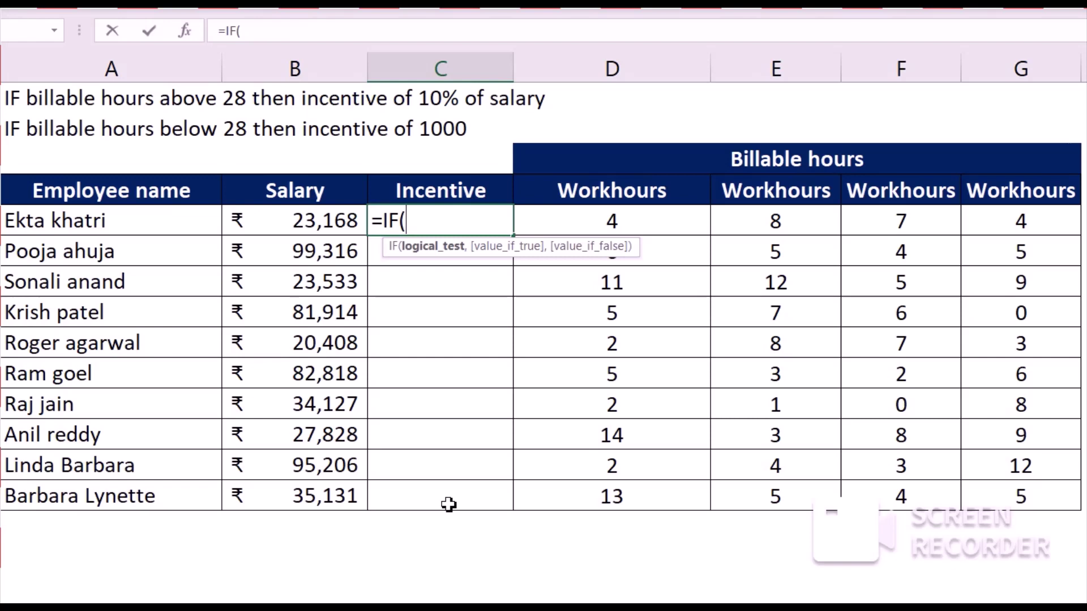
type("sum")
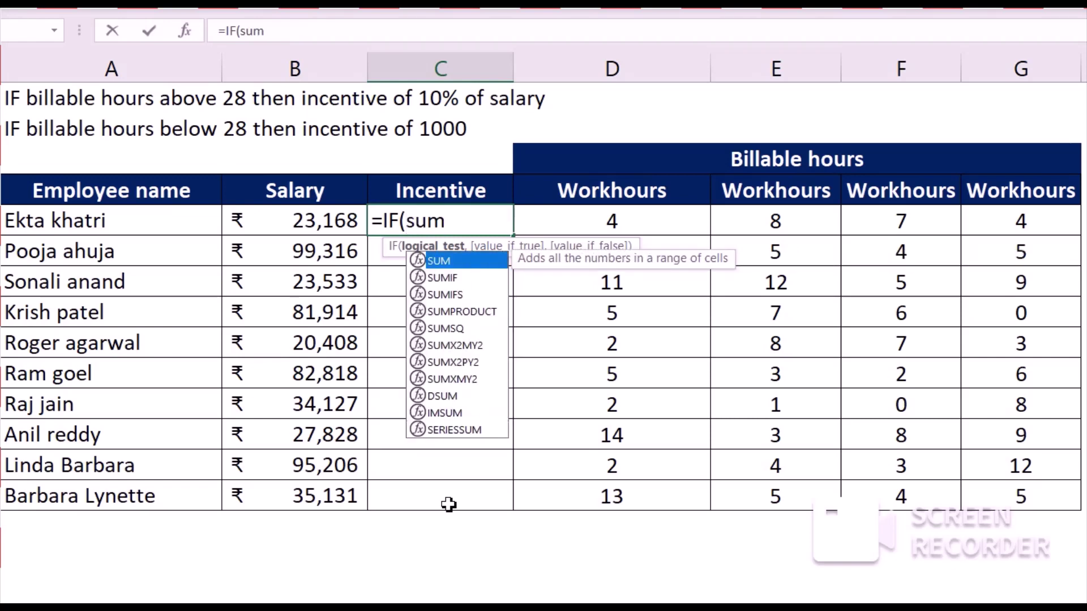
key("Tab")
key("Right")
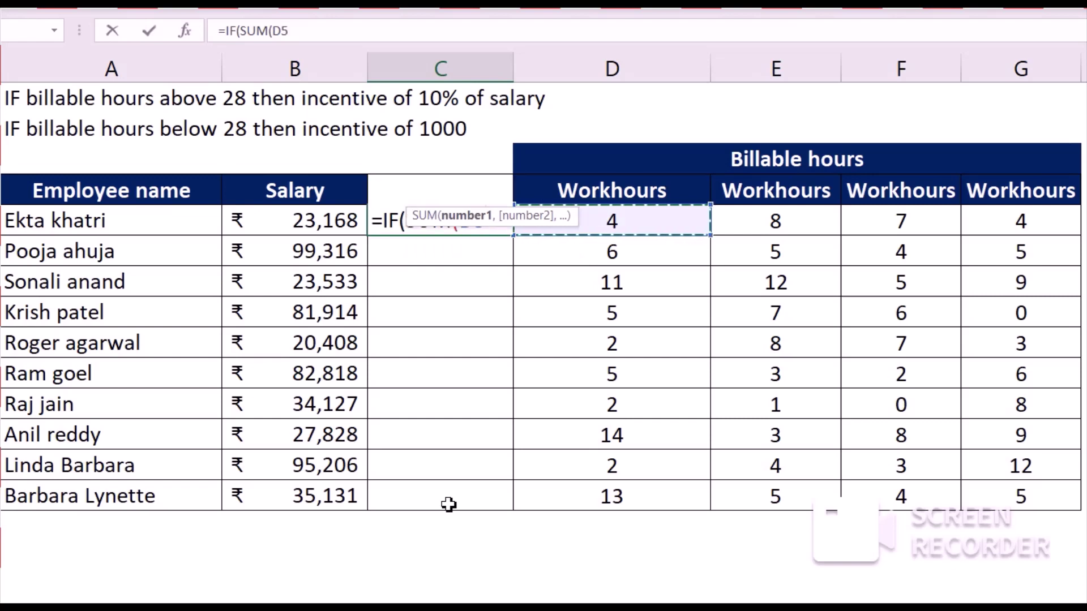
key("shift+Right")
key("shift+Right")
key("shift+Right")
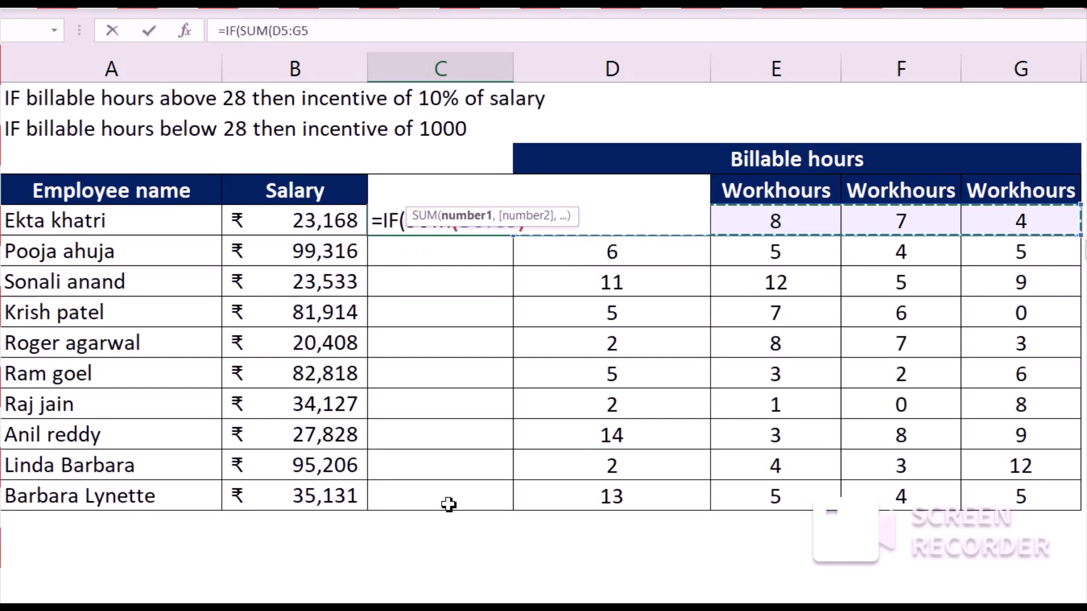
type(")")
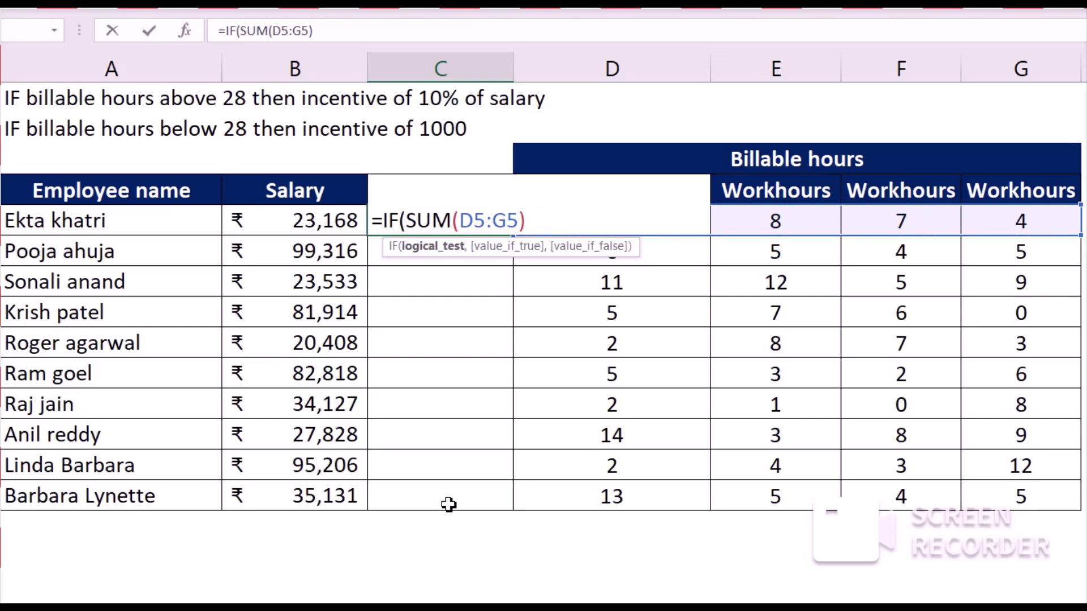
type(">28,")
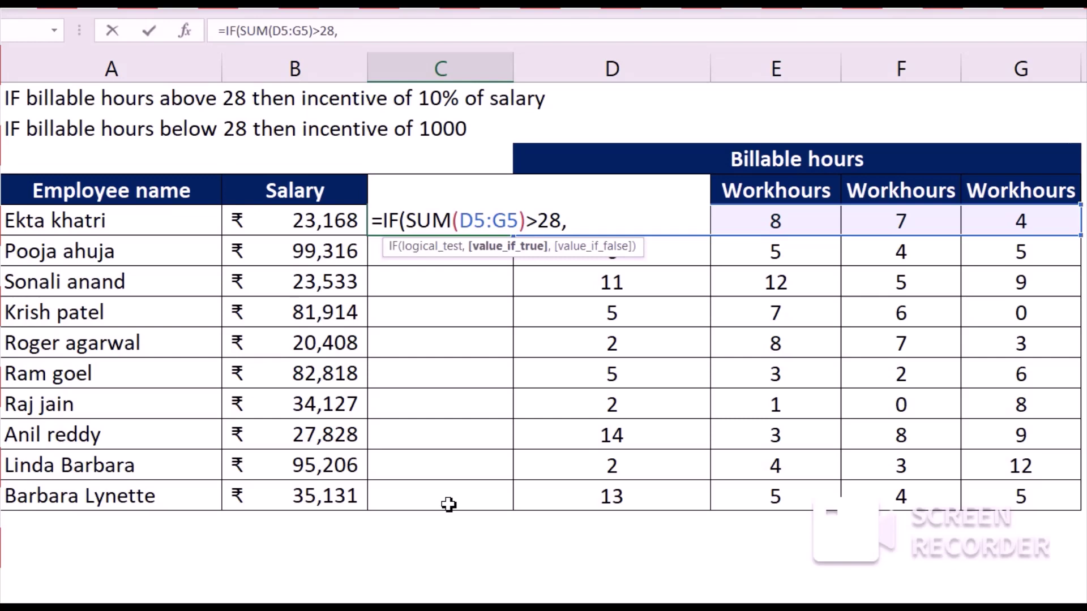
key("Left")
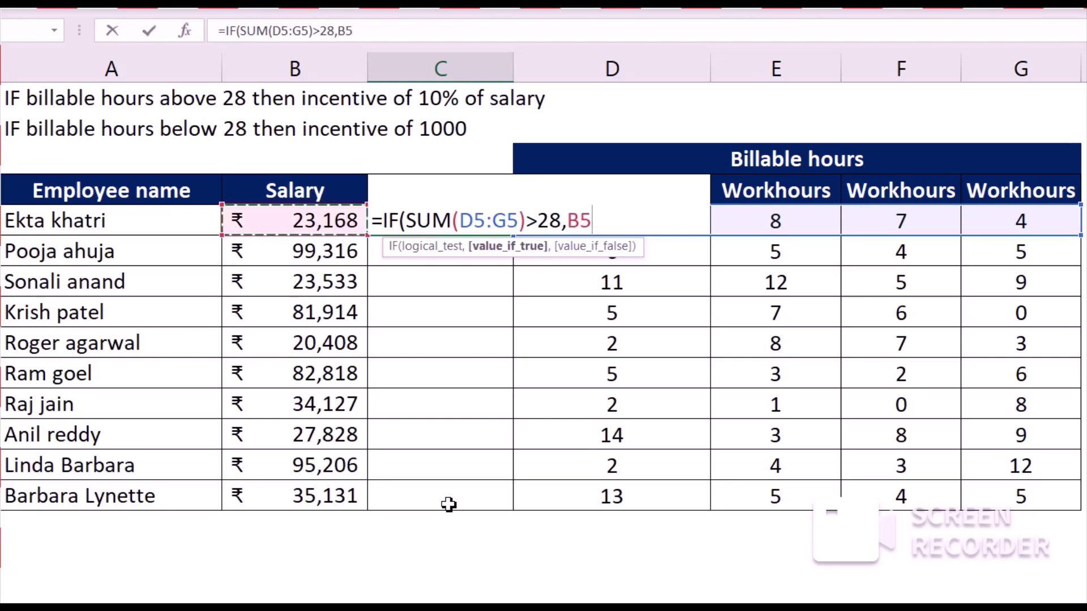
type("*10%")
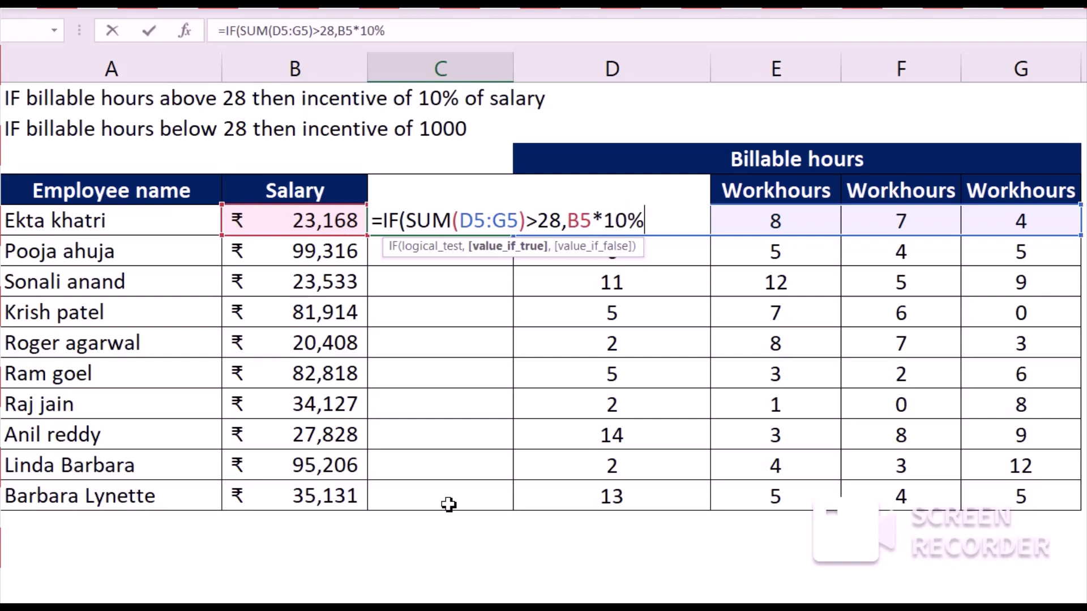
type(",")
type("\"1000\"")
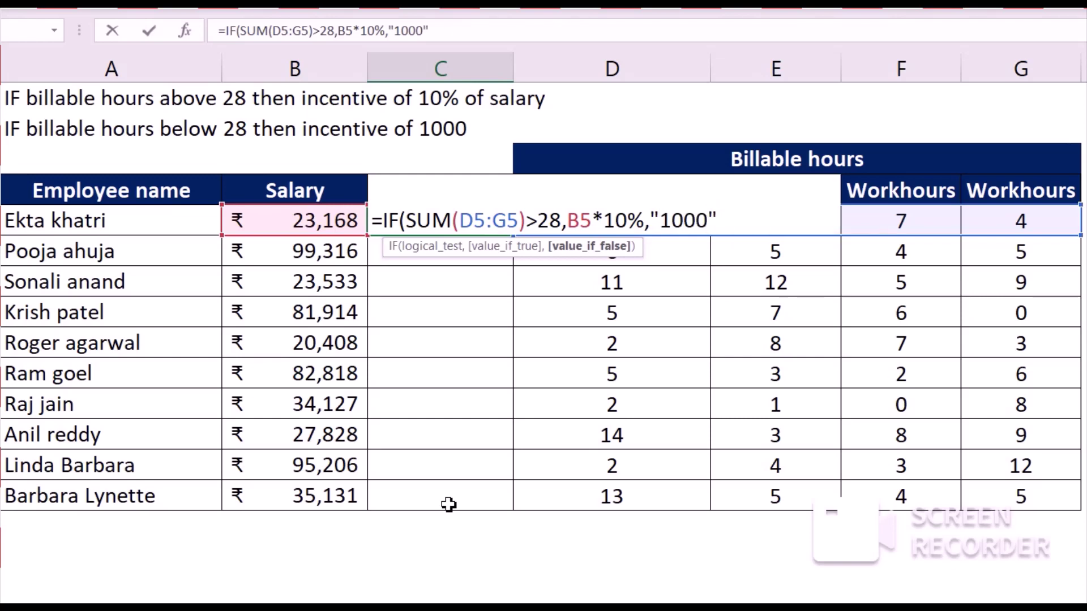
type(")")
key("Return")
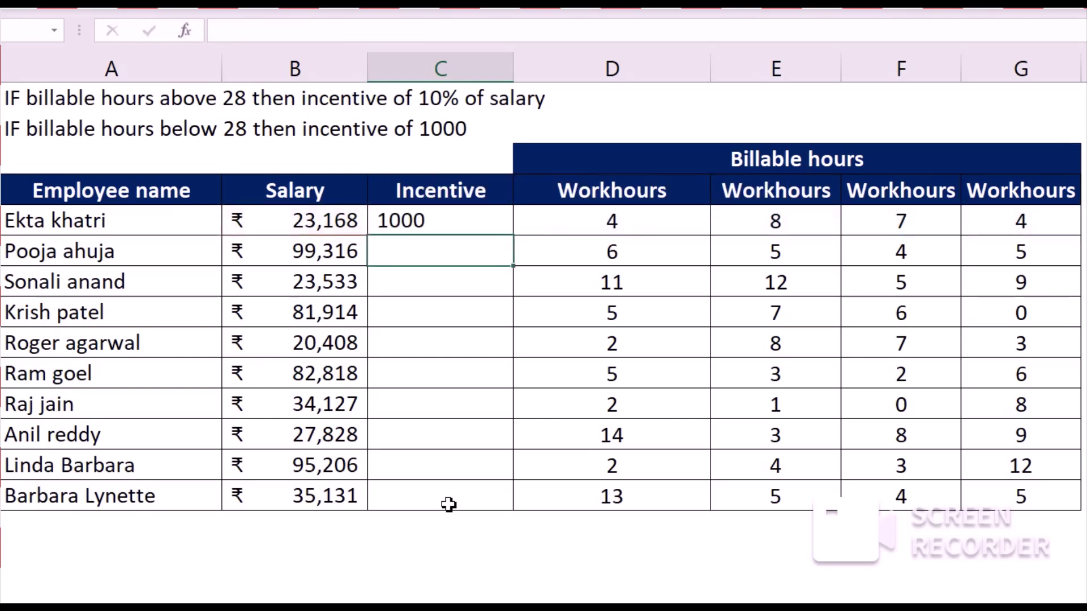
Copy the C5 incentive formula and paste it into C5:C14
key("Up")
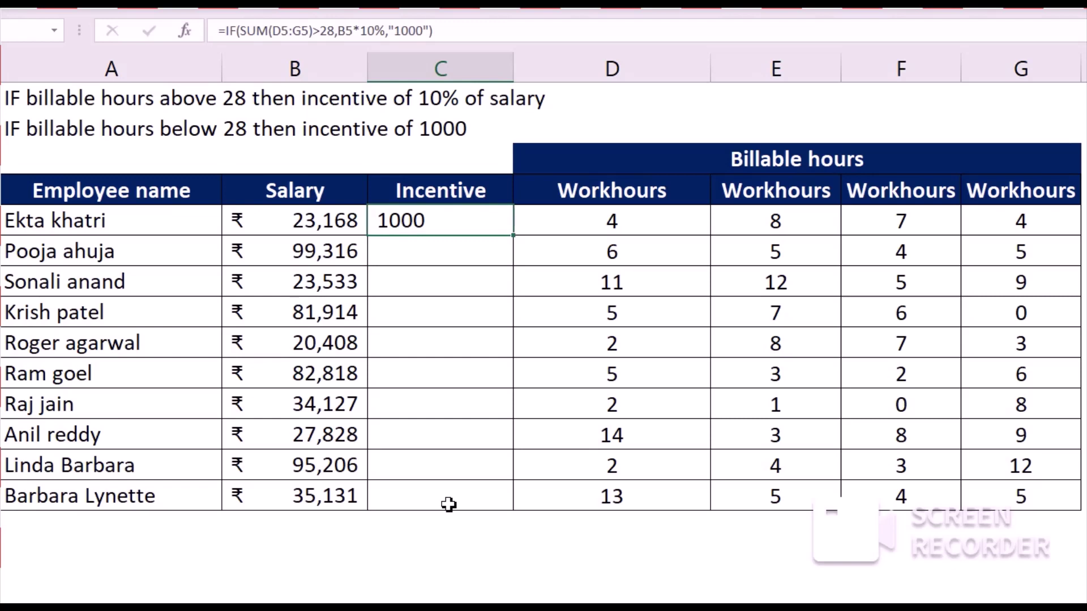
key("ctrl+c")
key("Left")
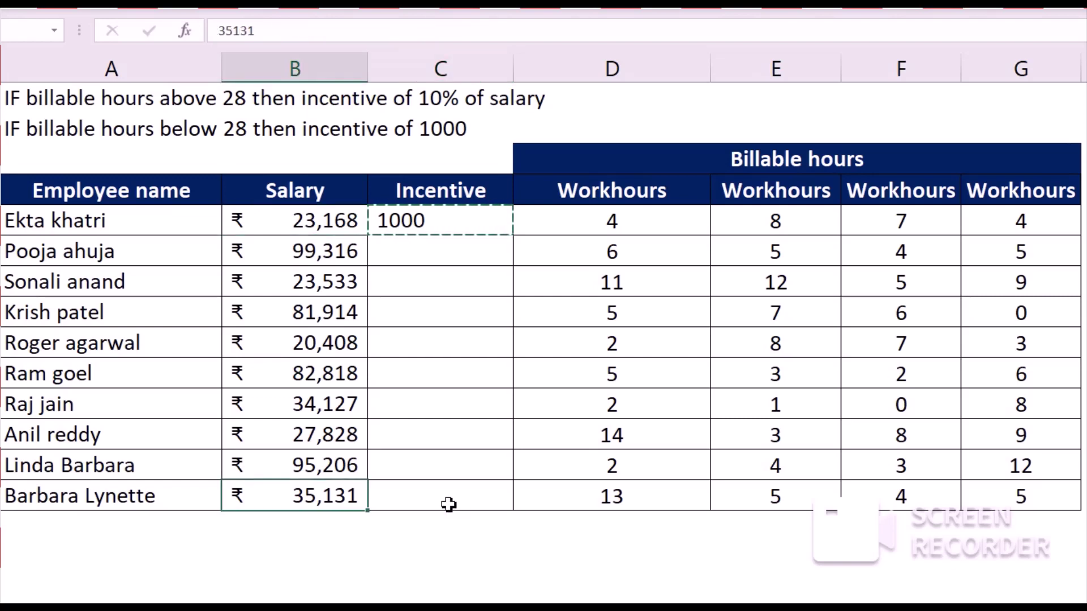
left_click(448, 504)
key("ctrl+shift+Up")
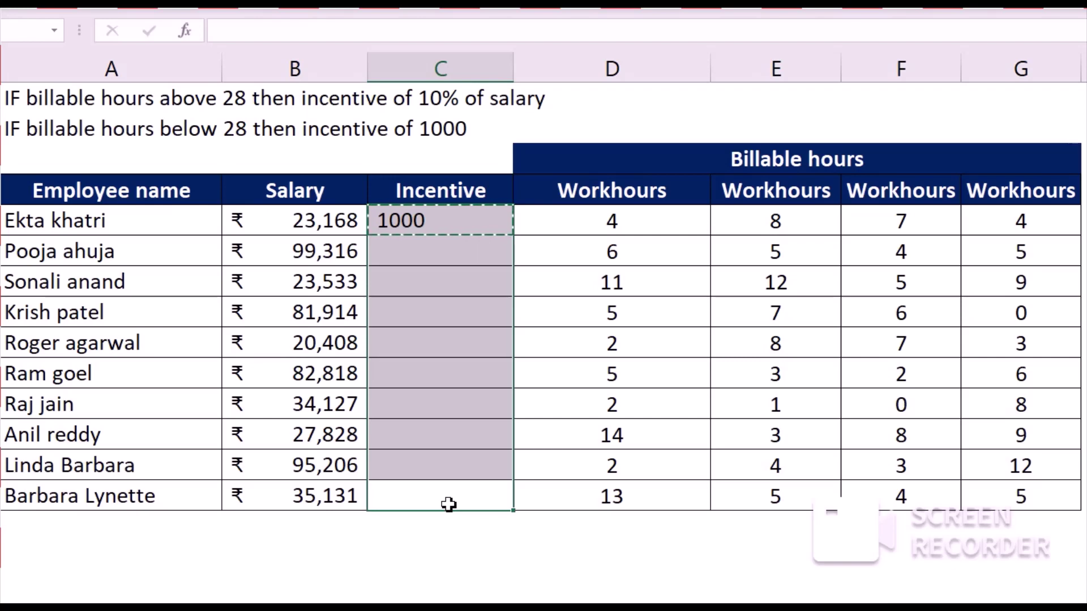
key("ctrl+v")
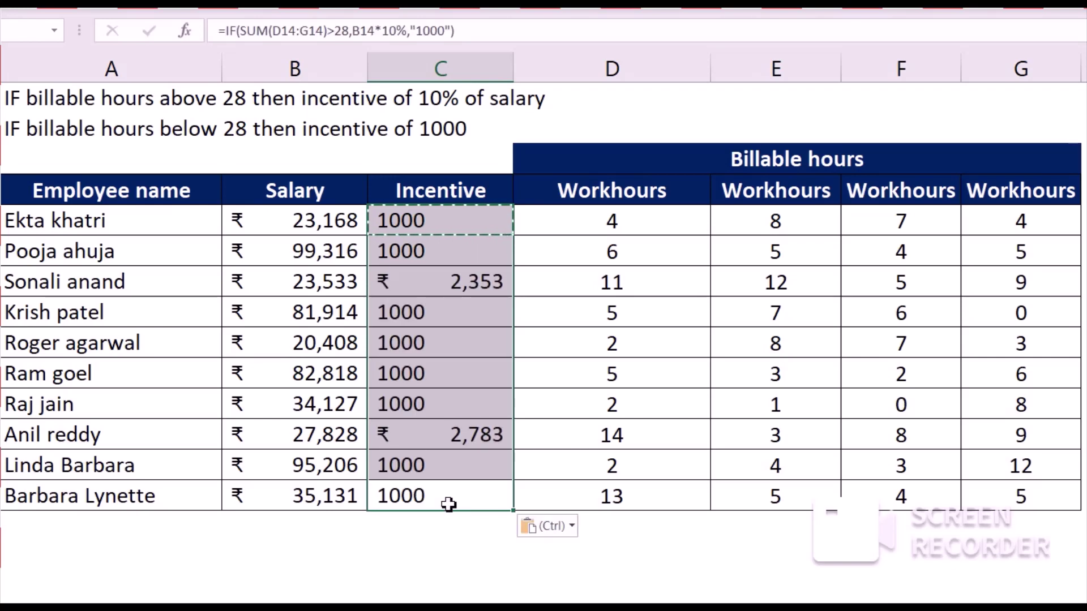
Deselect the filled Incentive range and return to C5 to check its formula
left_click(448, 504)
key("ctrl+Up")
key("Down")
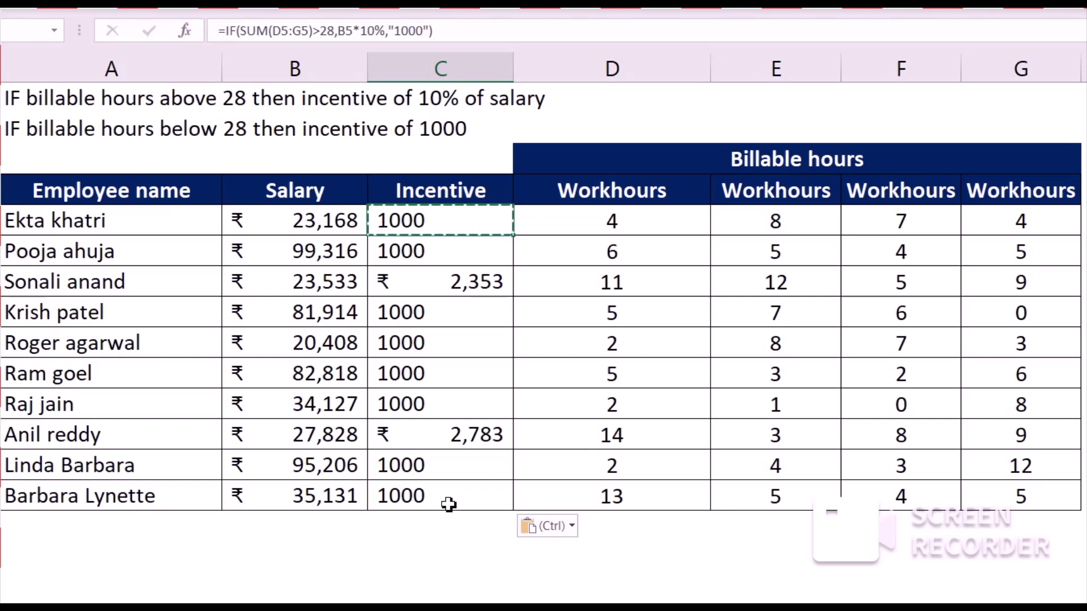